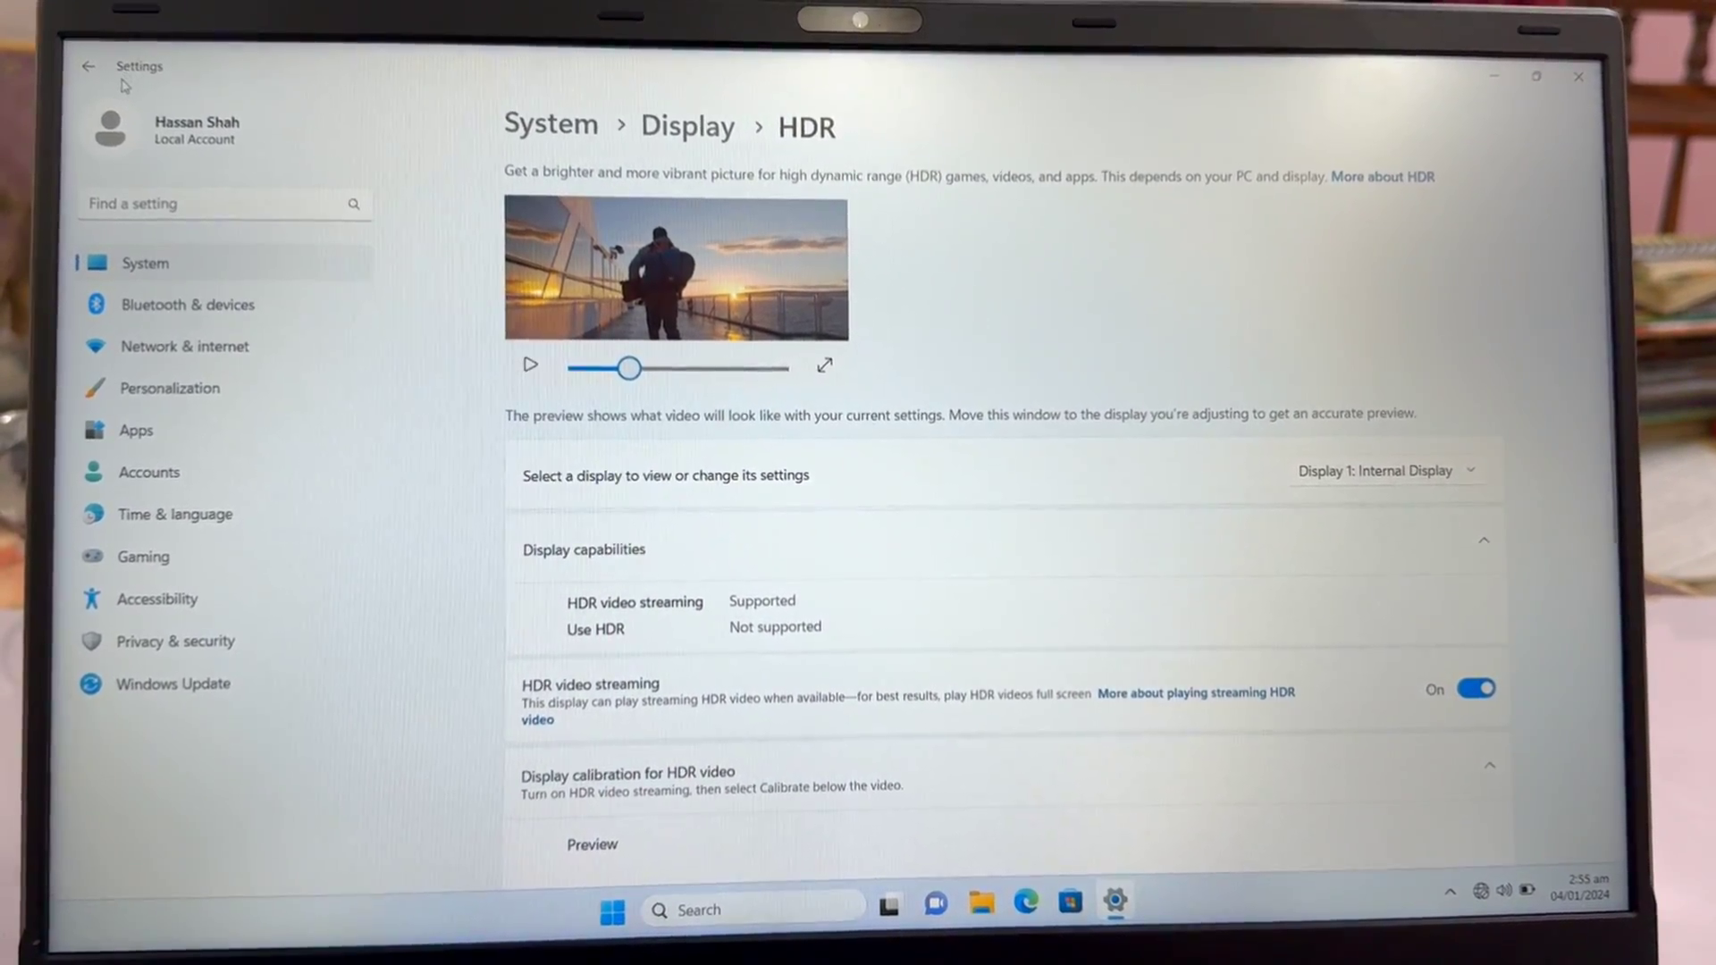
# Open Personalization settings and check the YouTube video's quality options.
pyautogui.click(208, 378)
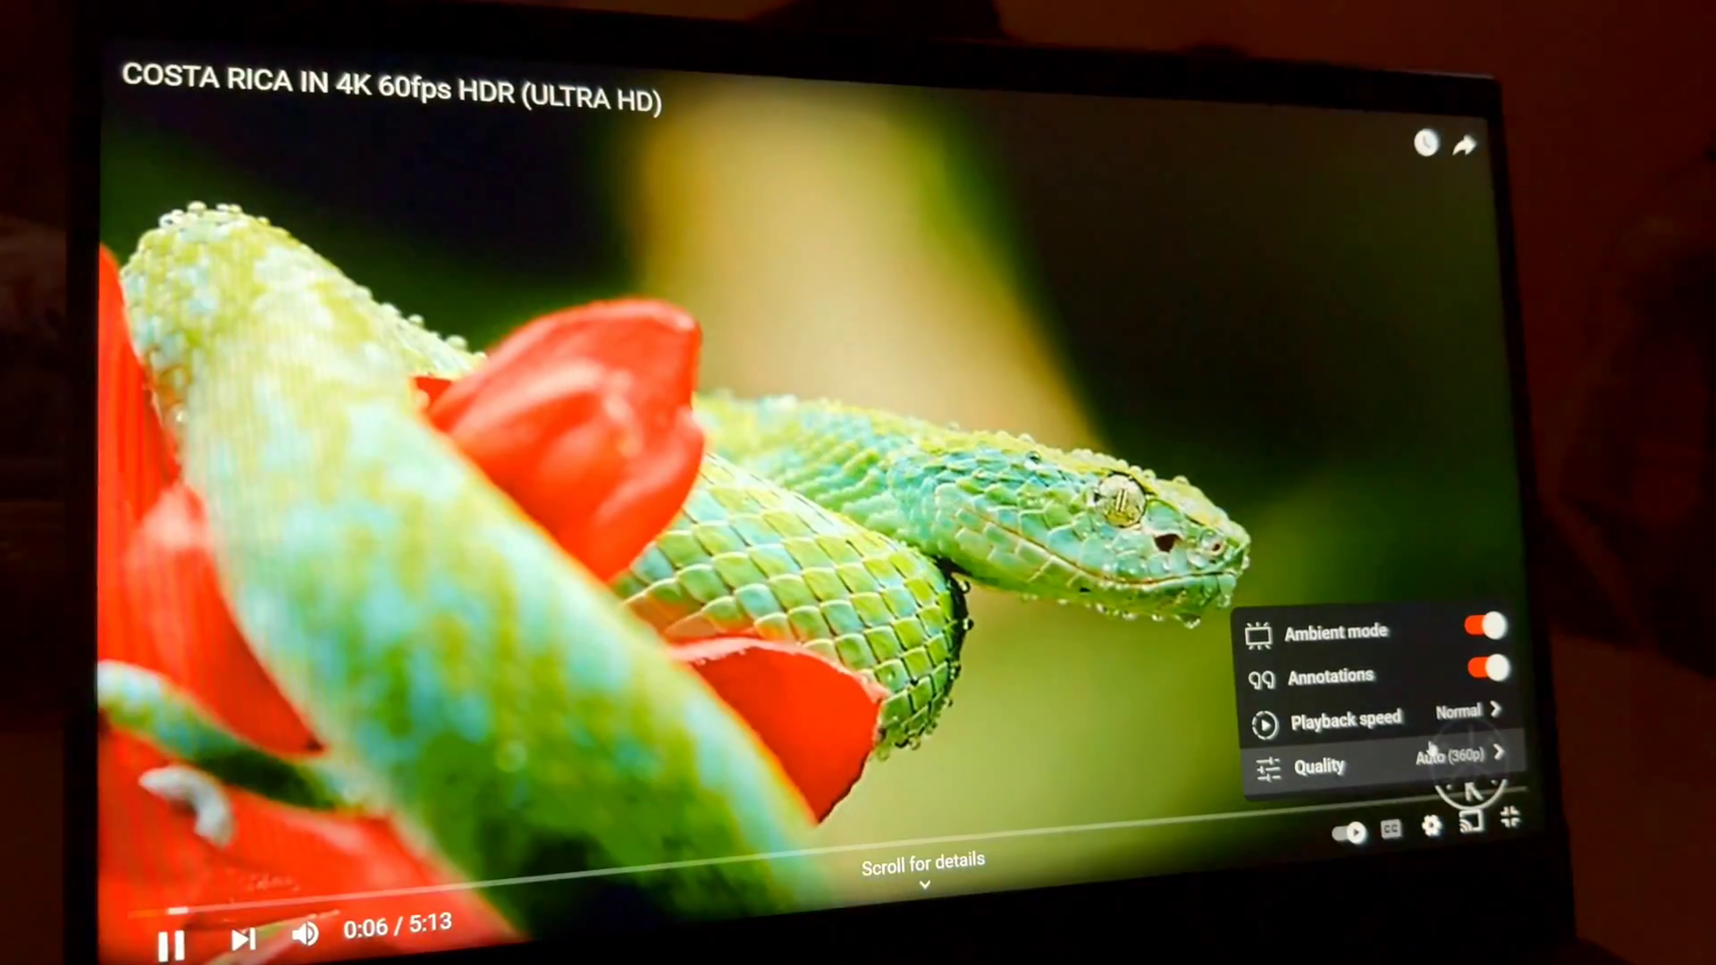
pyautogui.click(1428, 752)
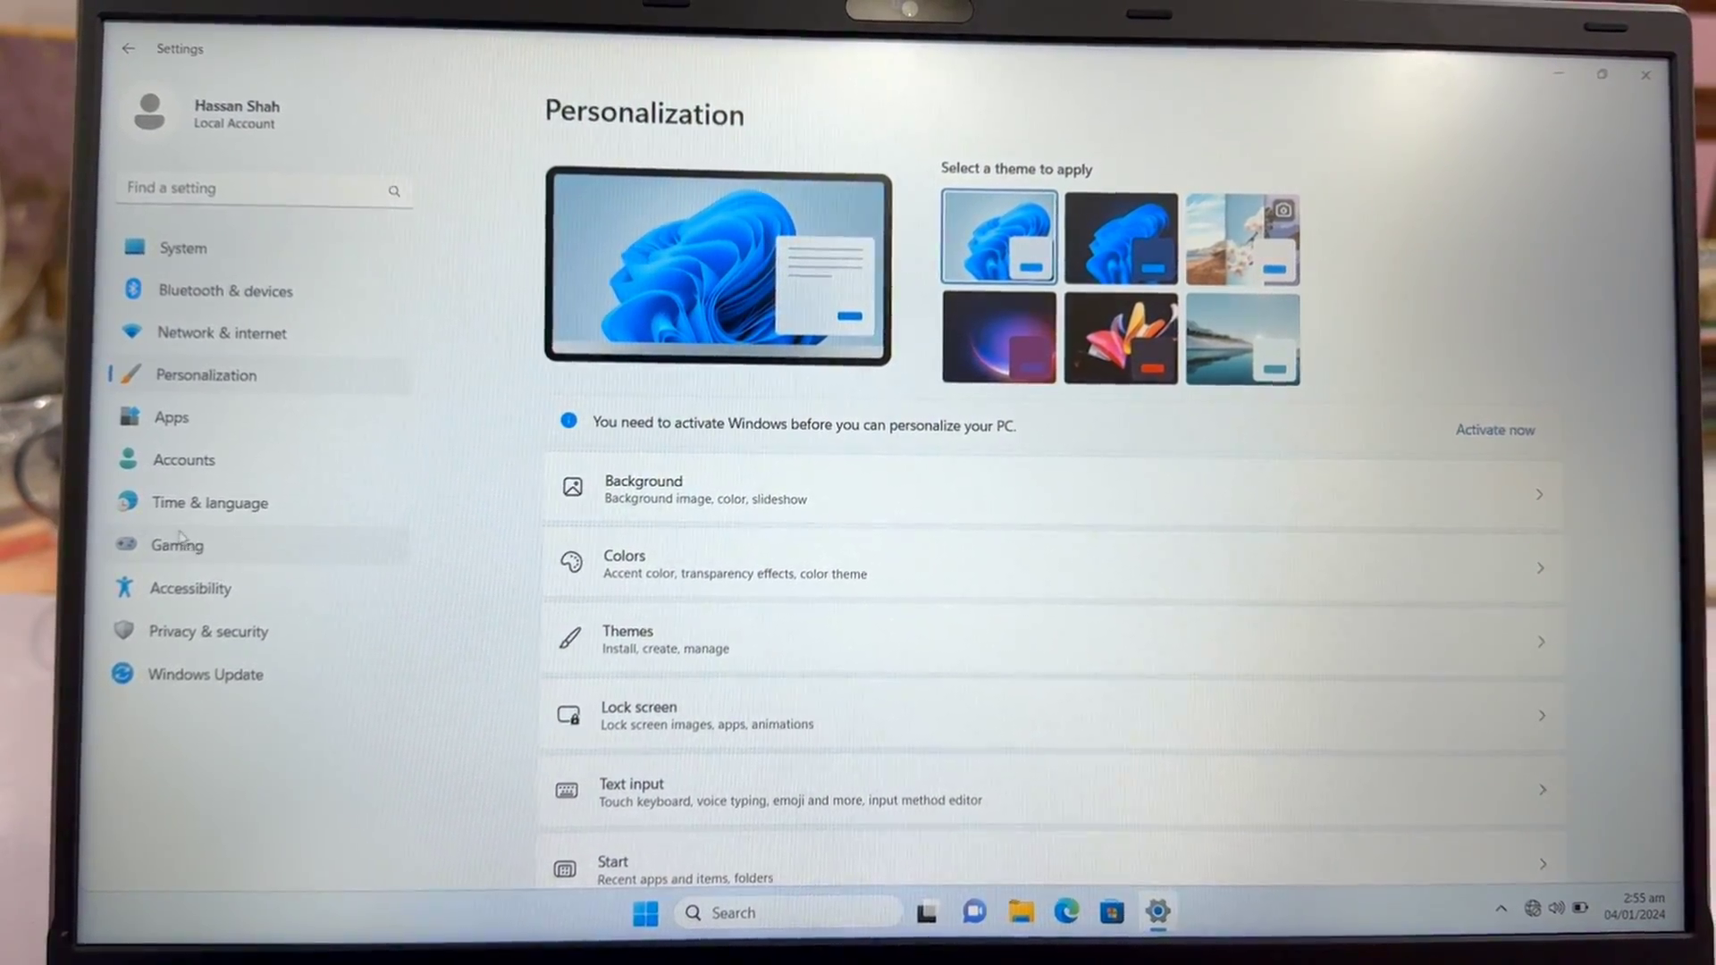
# Go to the Graphics settings to add a desktop app via the file picker.
pyautogui.click(174, 543)
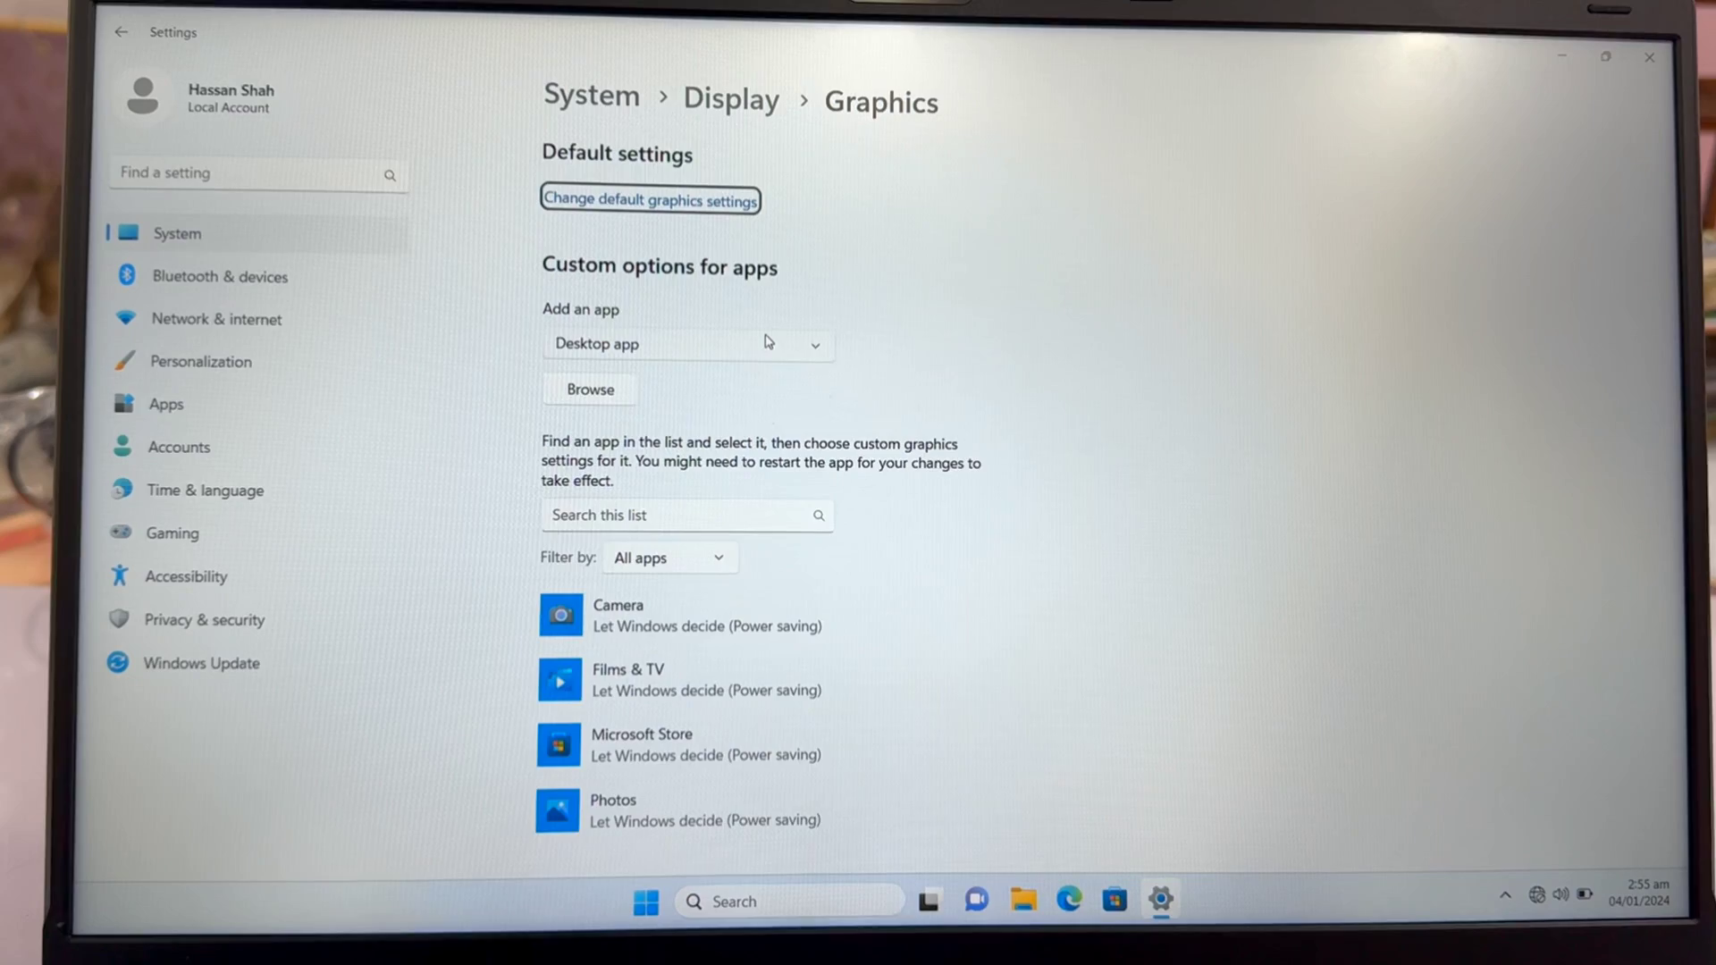
pyautogui.scroll(-1, 766, 336)
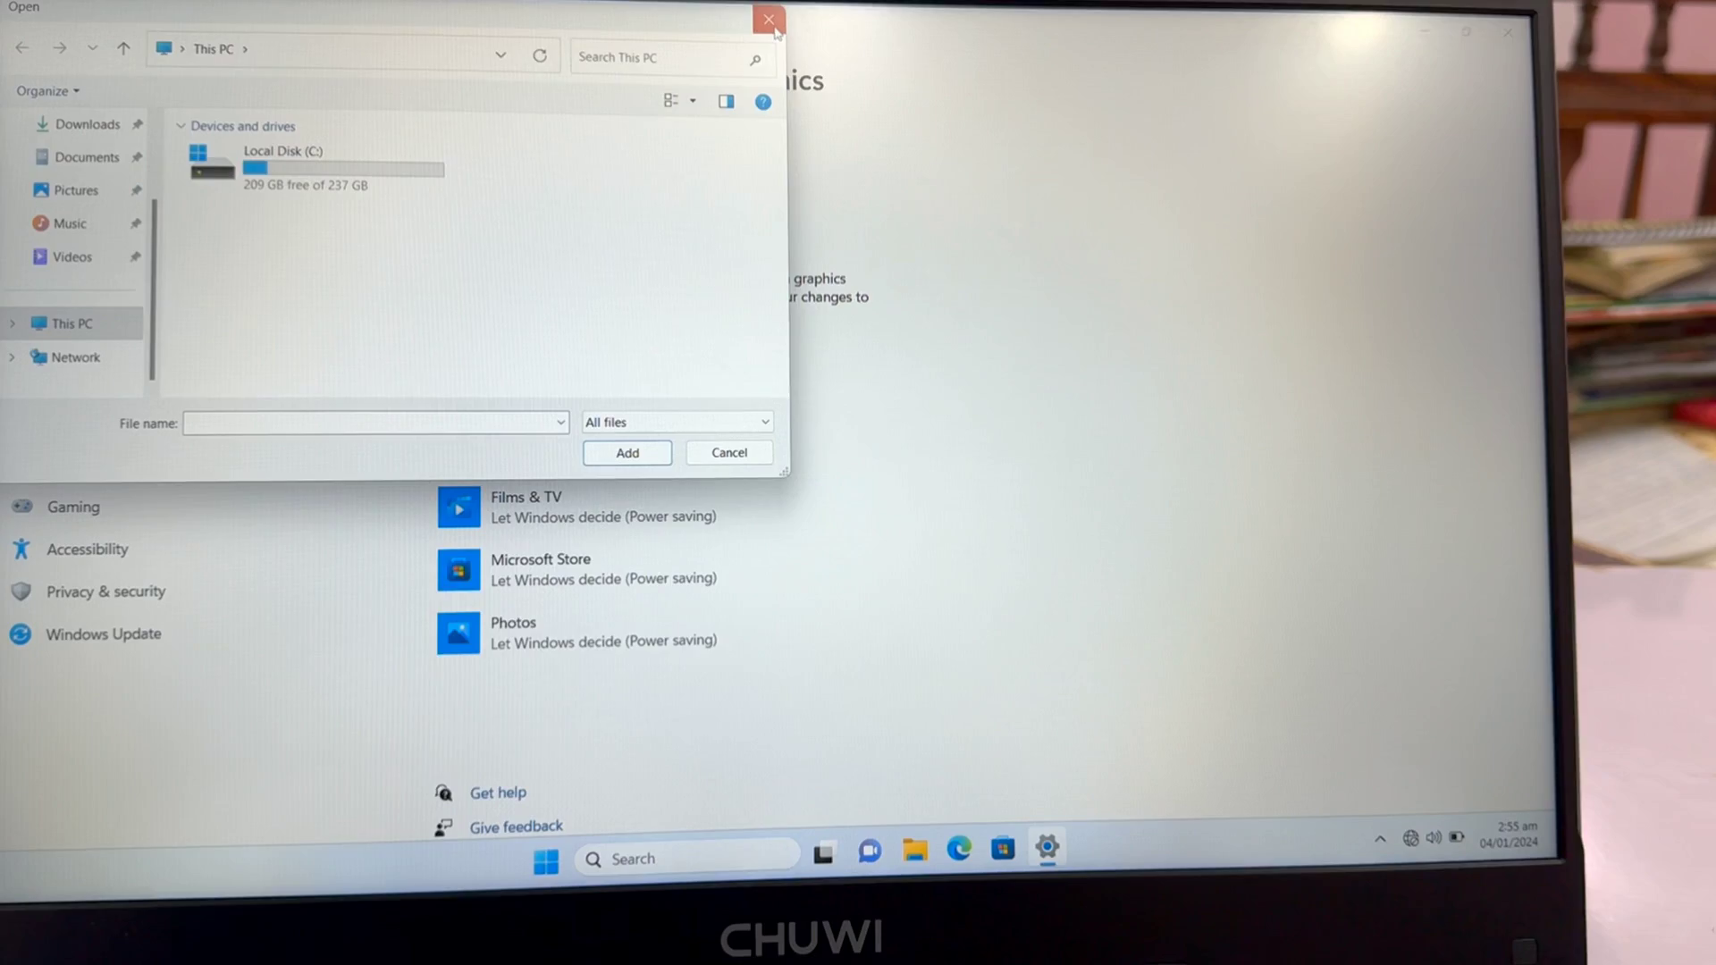
# Close the app file picker without adding any app.
pyautogui.click(757, 20)
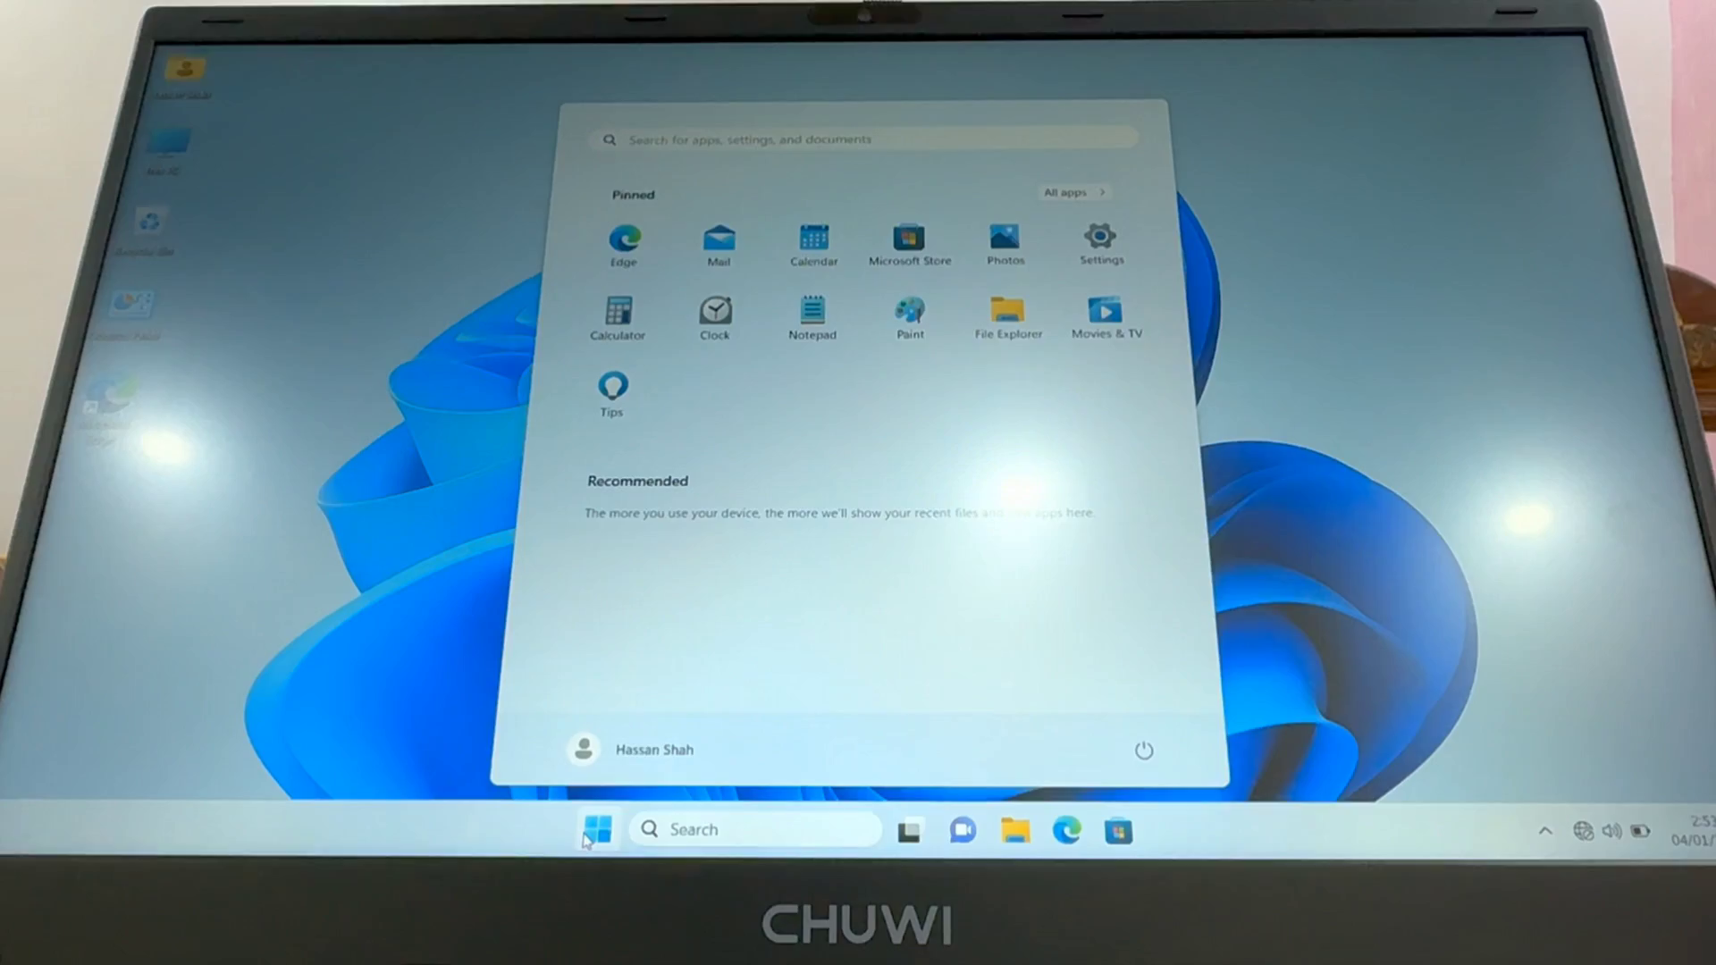
# Open File Explorer, then the Power & battery page showing 59% charge.
pyautogui.click(996, 335)
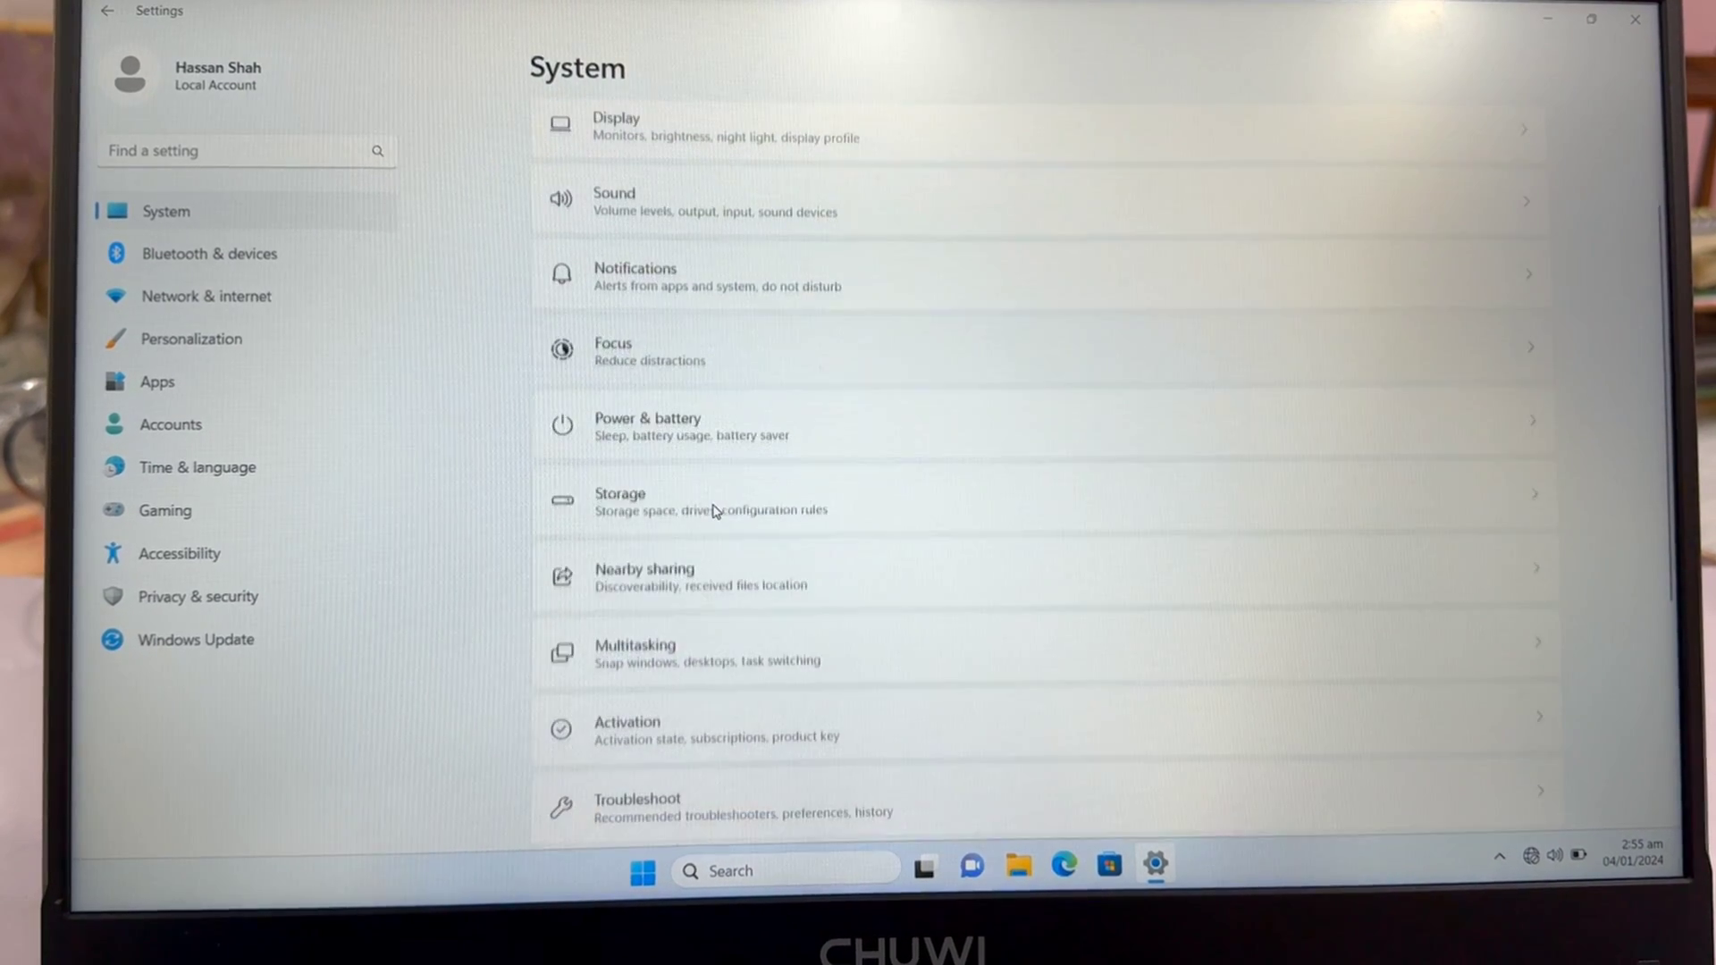
pyautogui.click(703, 414)
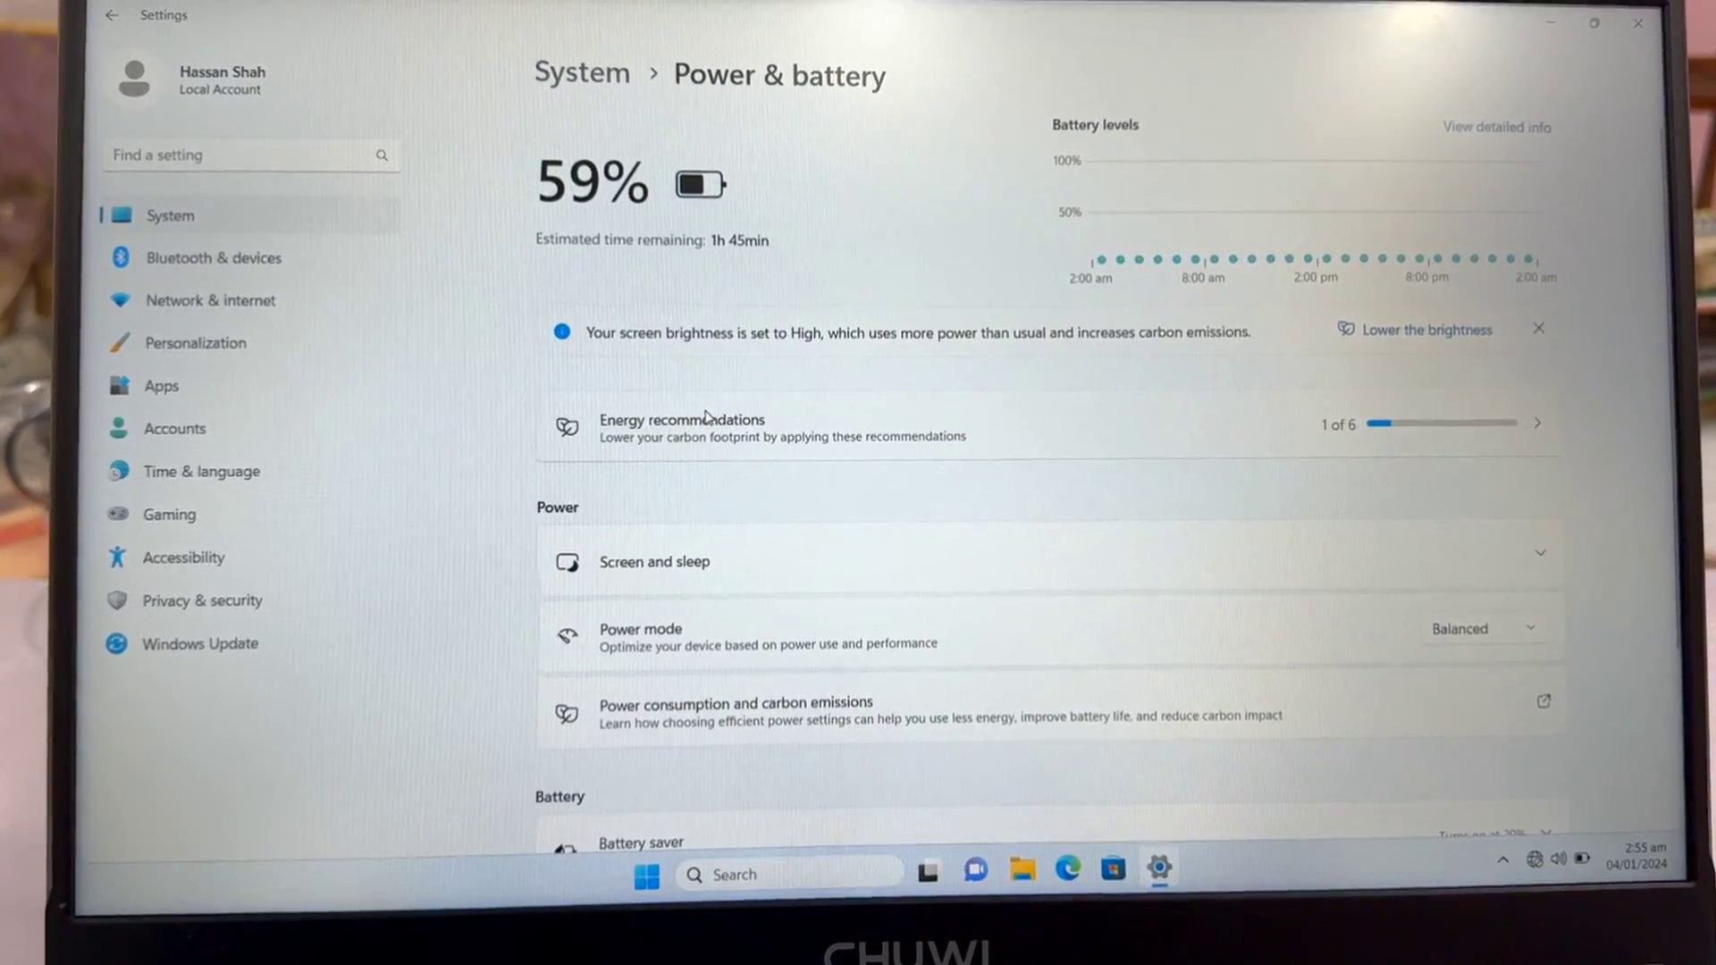